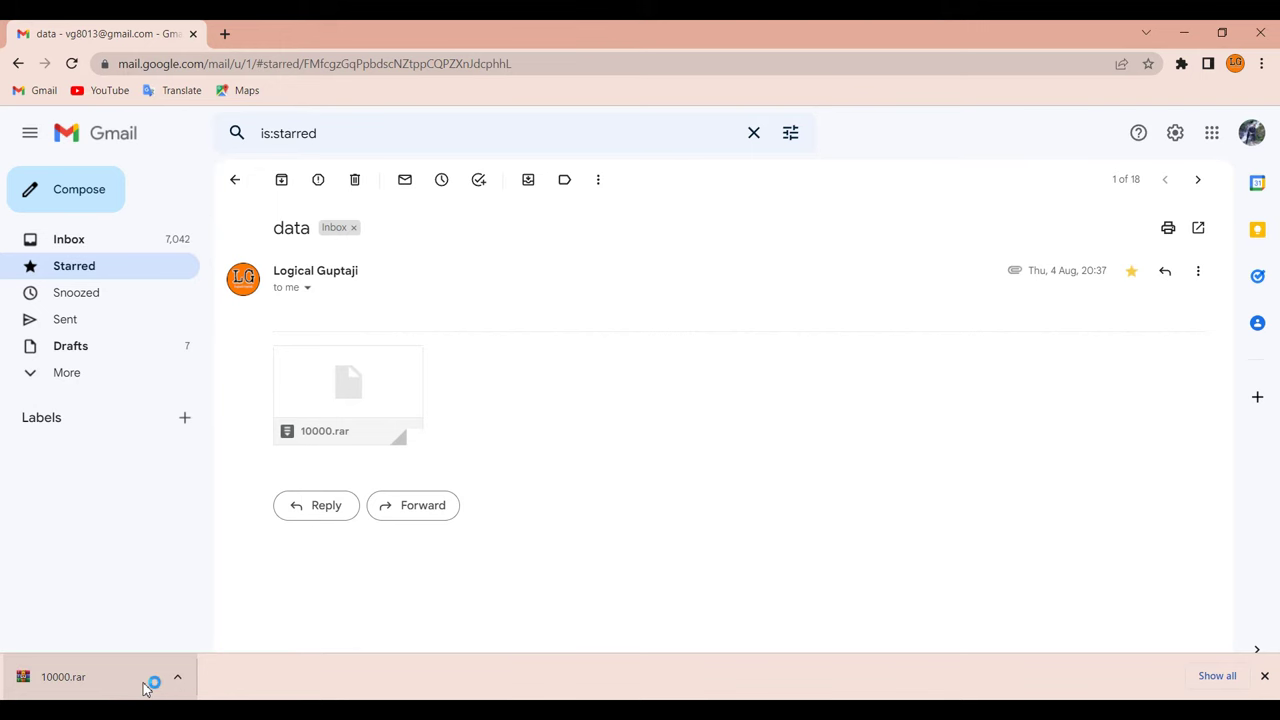
- Show the downloaded 10000.rar in its folder, copy the archive, and clear the open windows to reach the desktop
click(1262, 64)
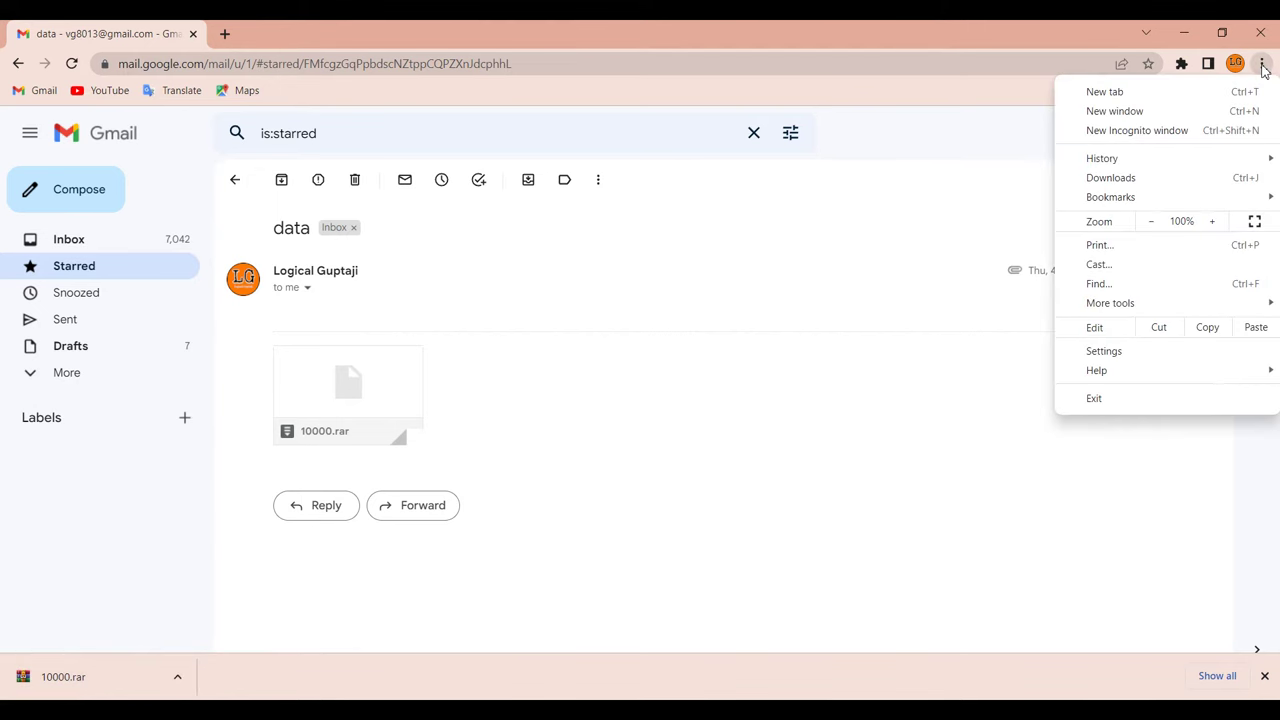
click(1104, 178)
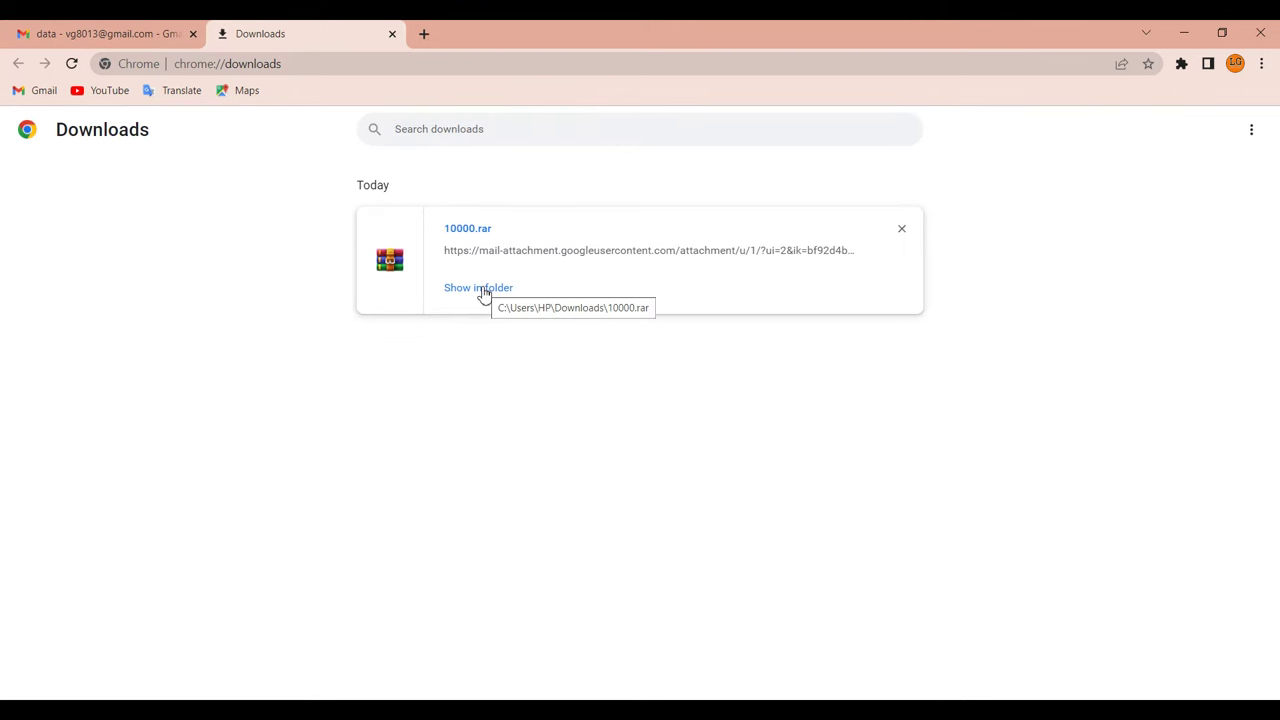
click(484, 289)
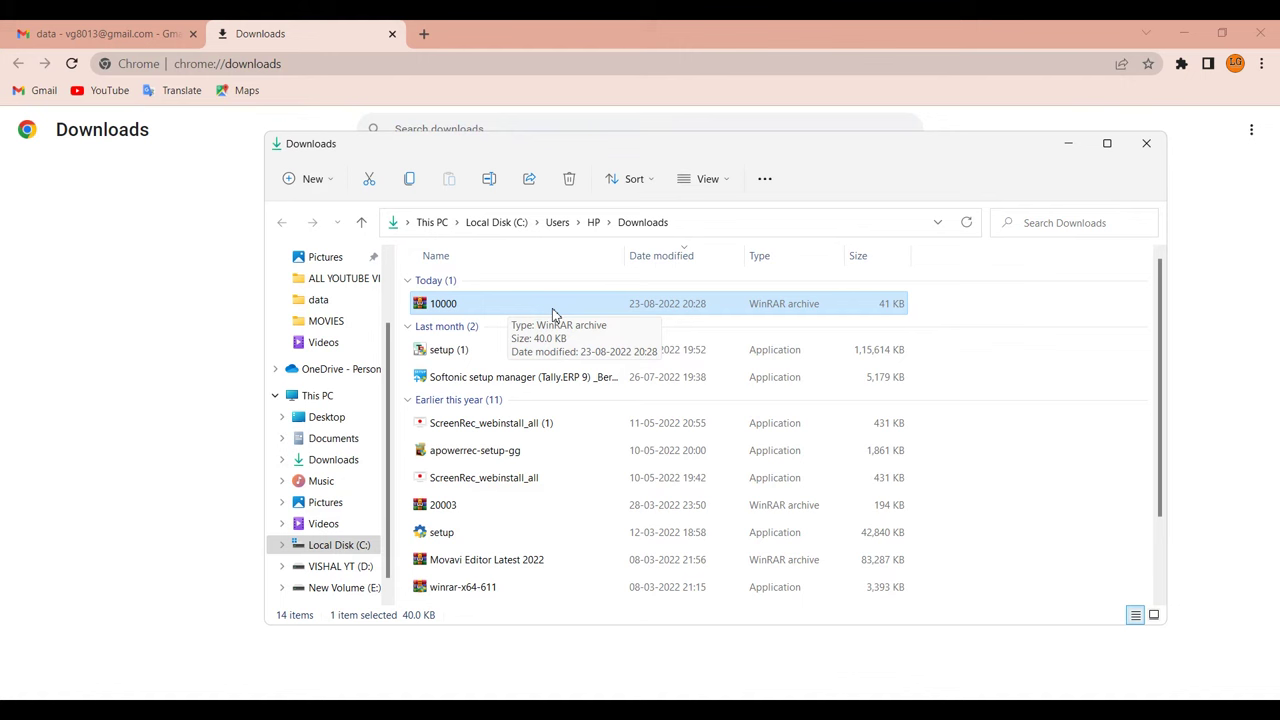
key(ctrl+c)
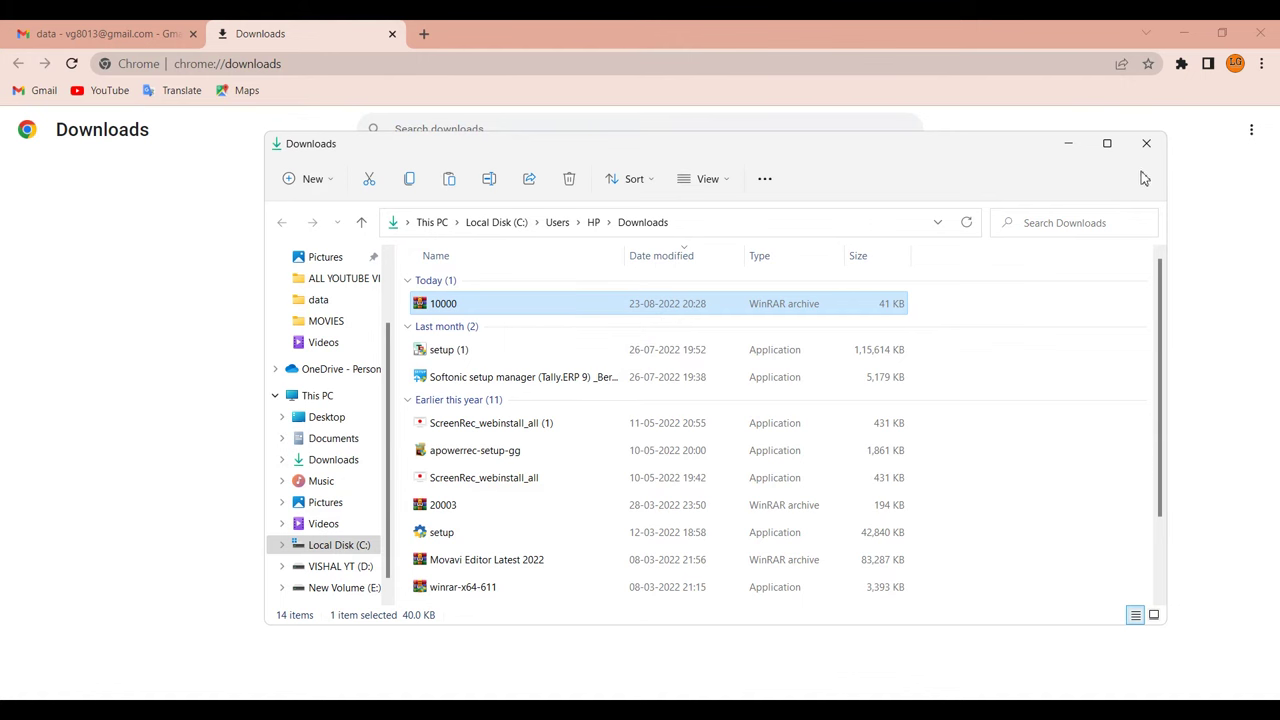
click(1146, 143)
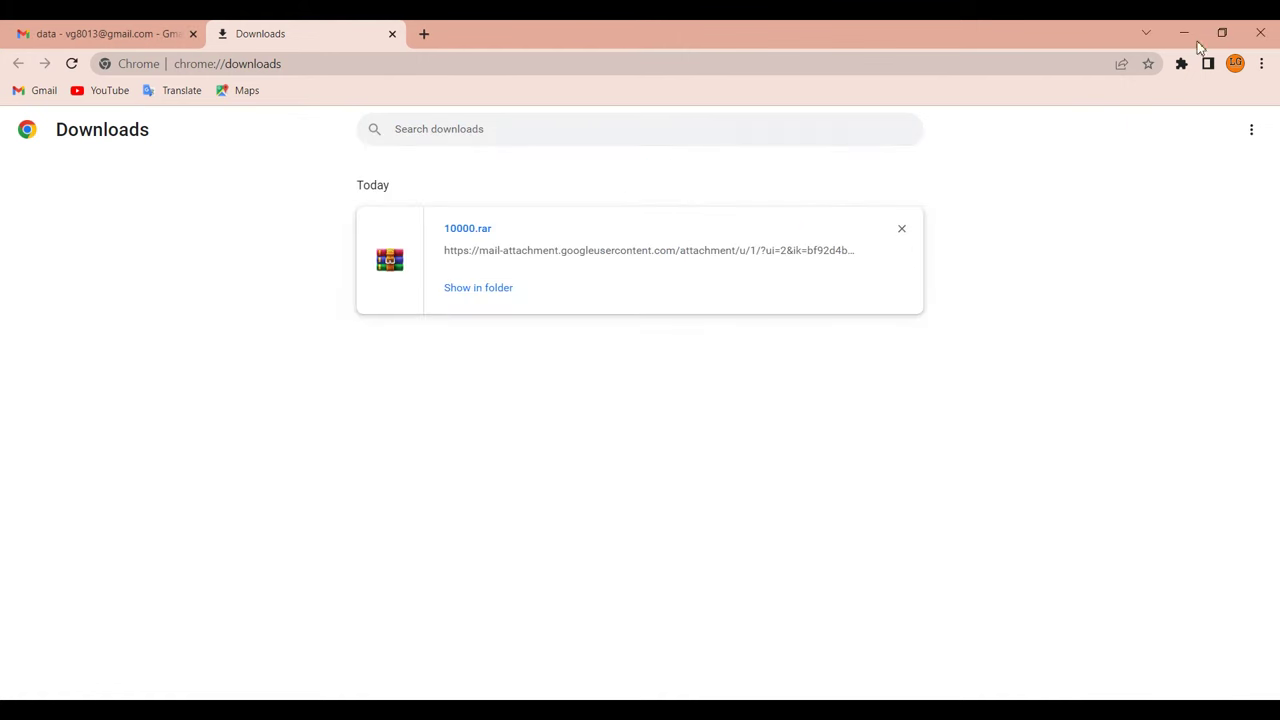
click(1186, 33)
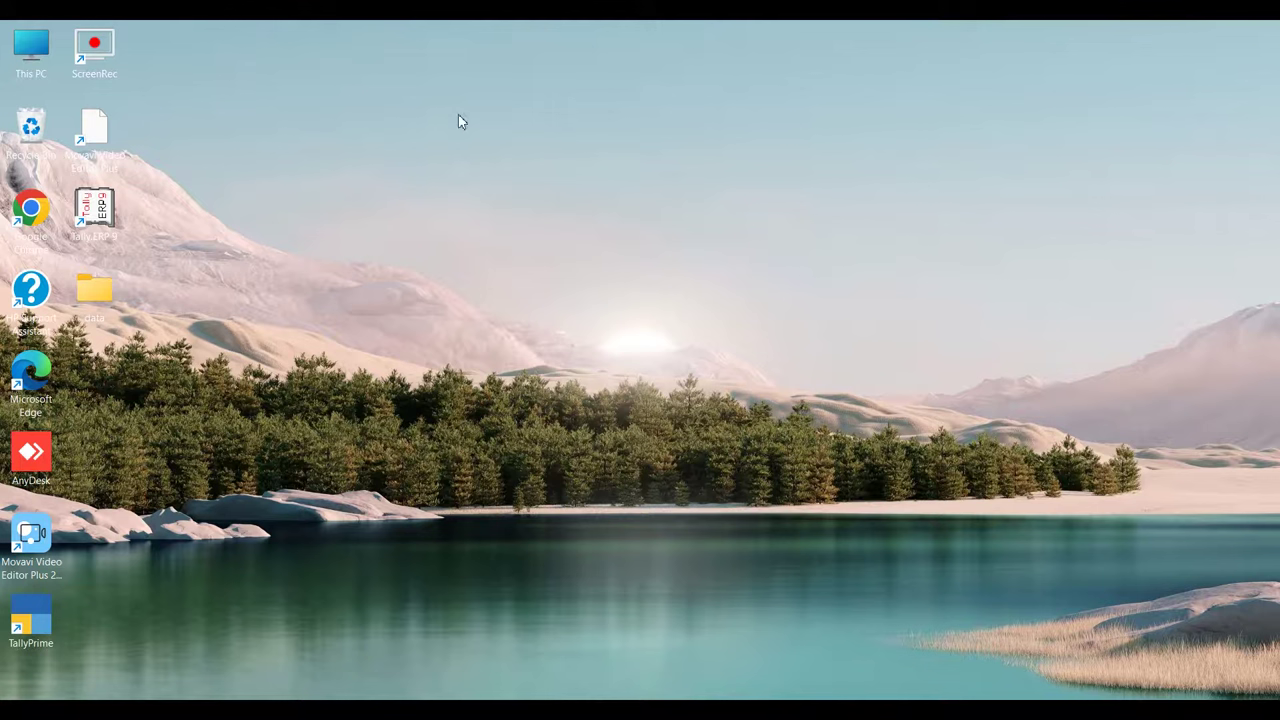
- Paste the copied 10000 archive into the data folder on the desktop and dismiss the low-battery notice
drag(96, 291, 616, 152)
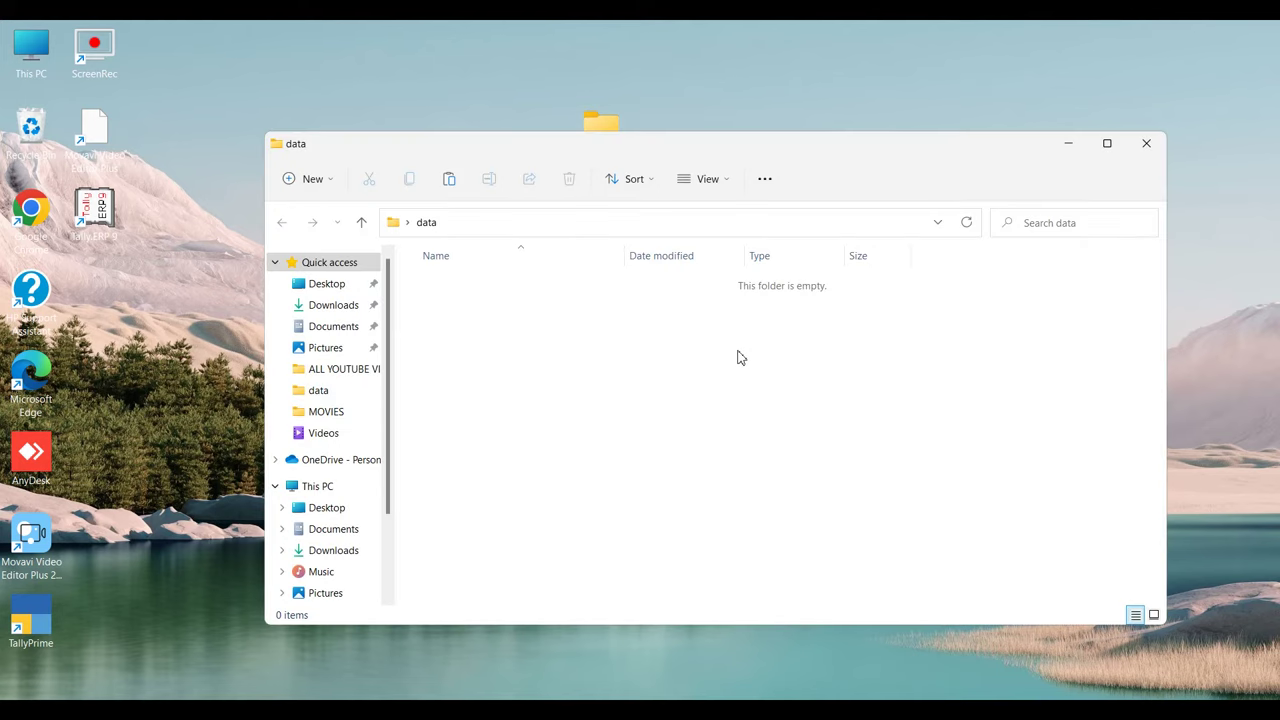
key(ctrl+v)
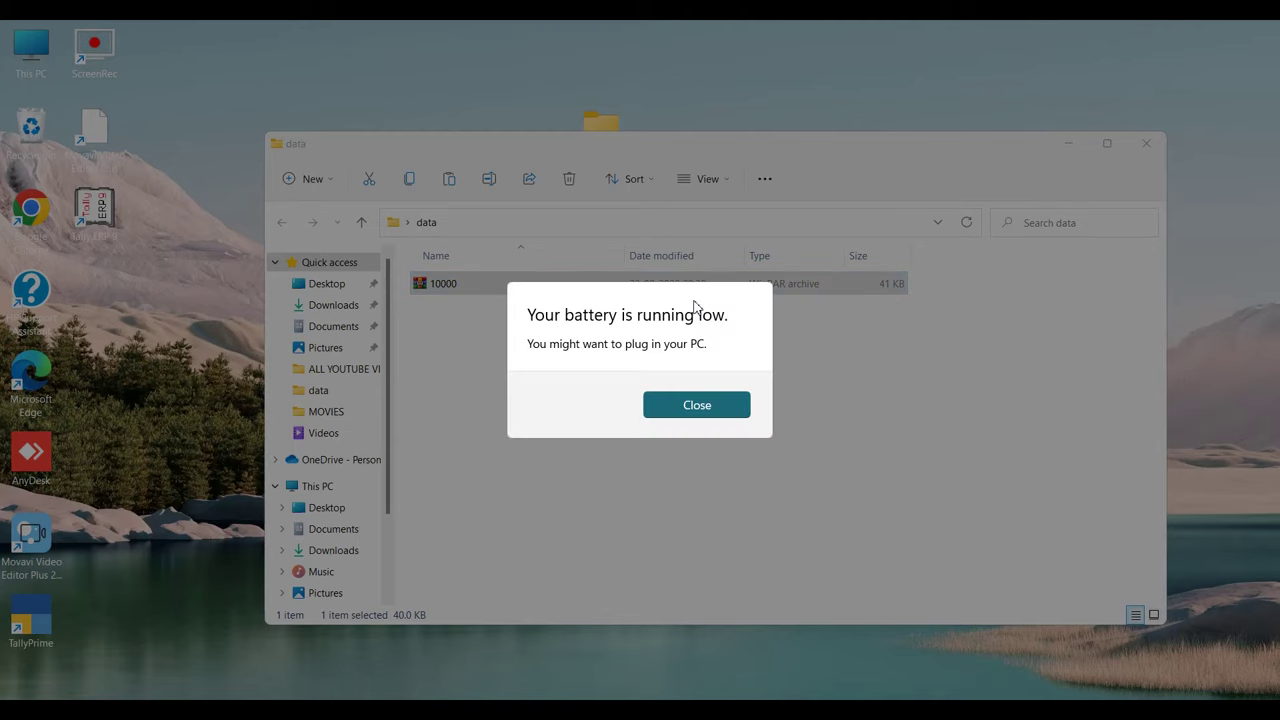
click(698, 409)
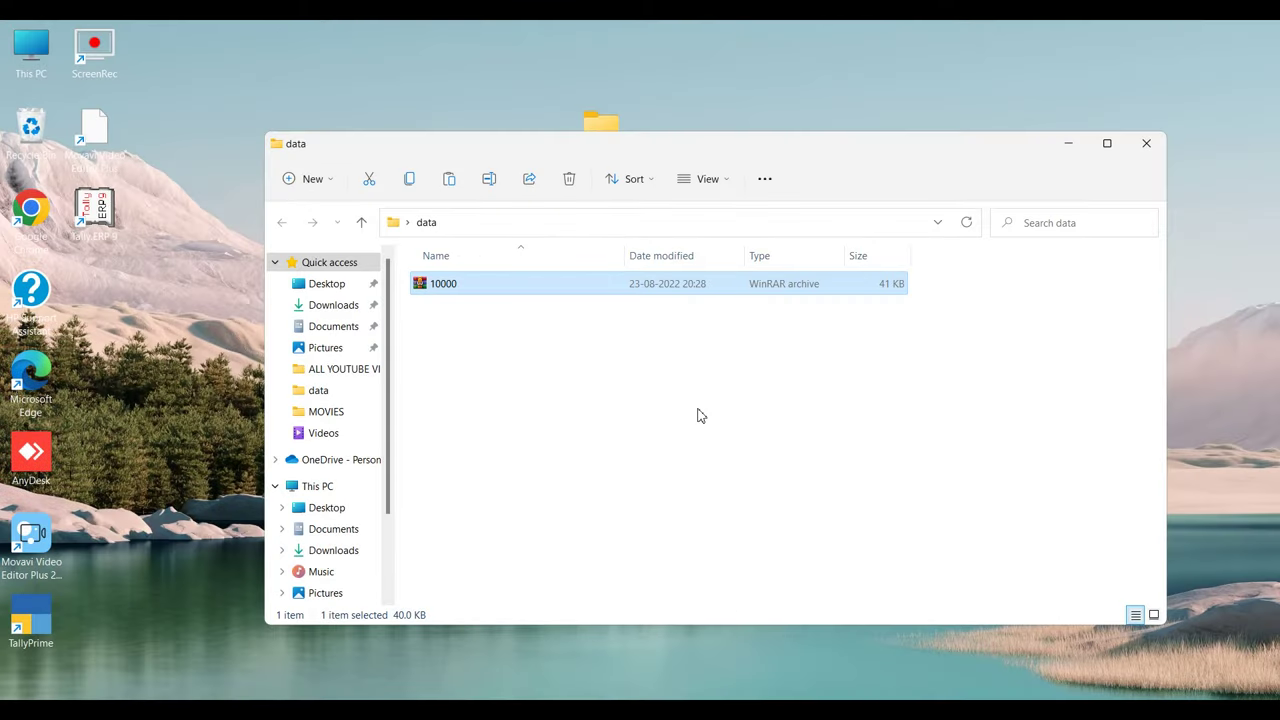
- Extract the 10000 archive with WinRAR to C:\Users\HP\Desktop\data\10000
right_click(605, 288)
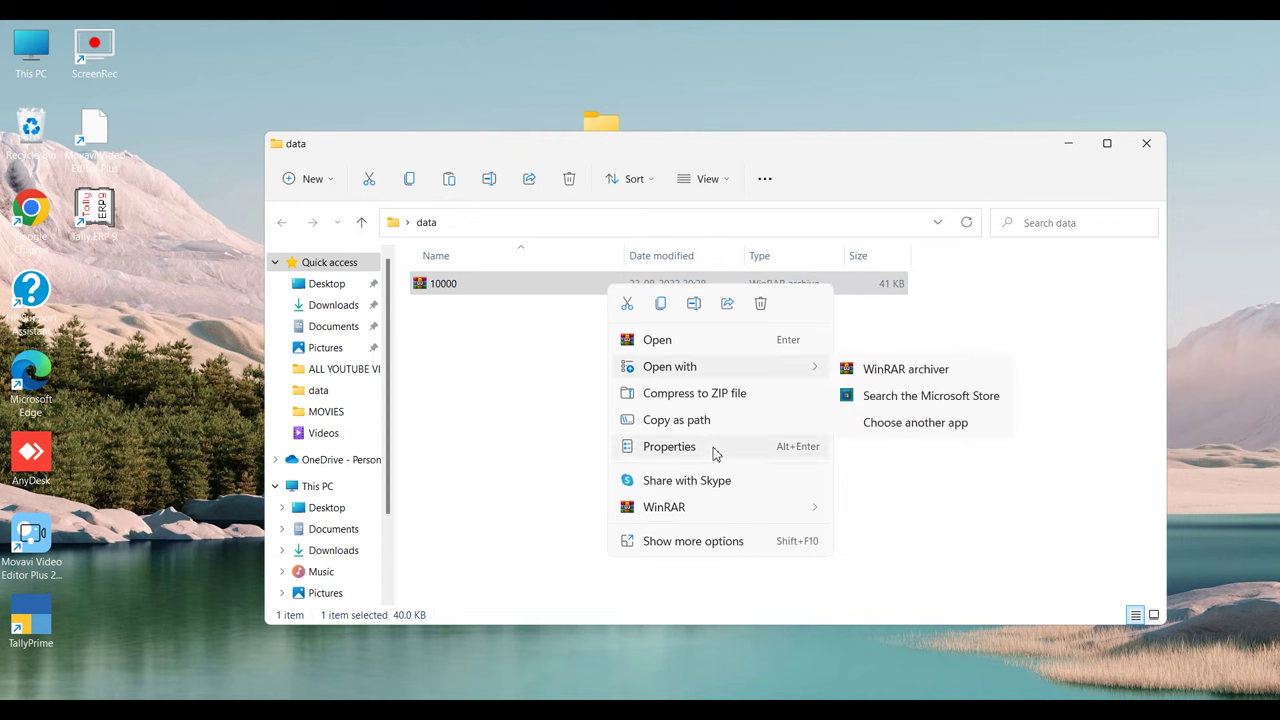
mouse_move(733, 518)
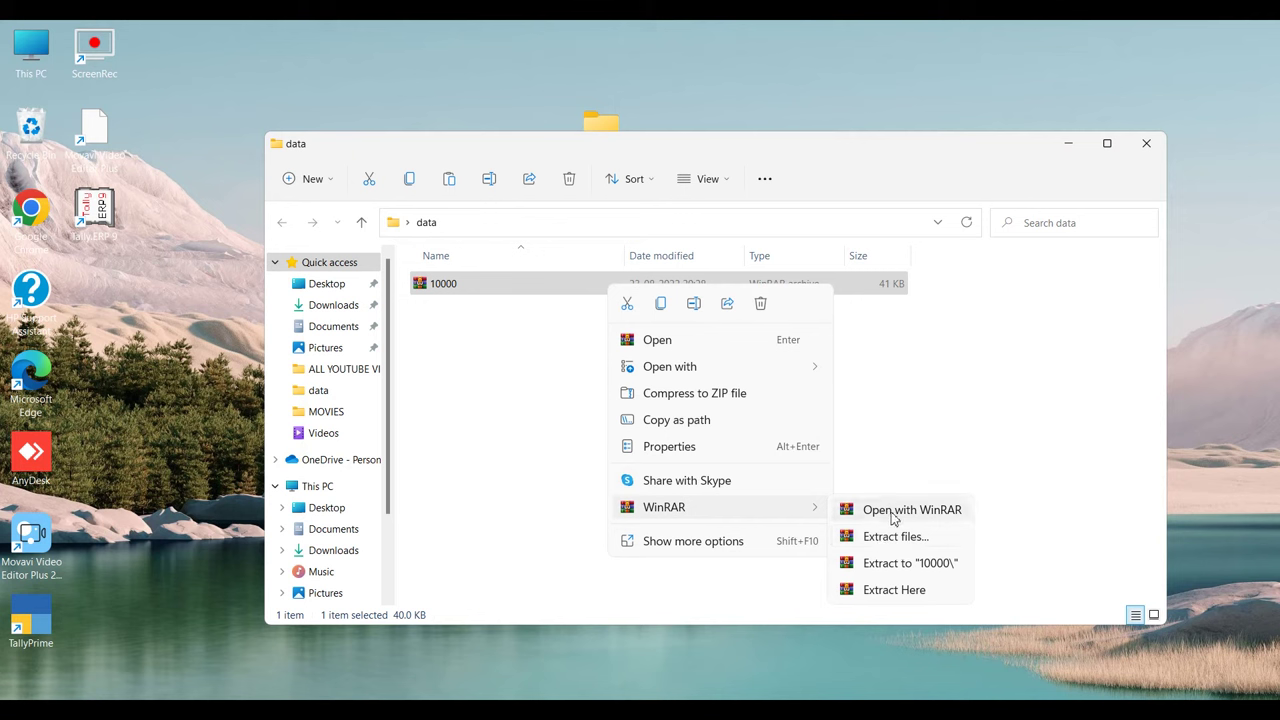
click(908, 538)
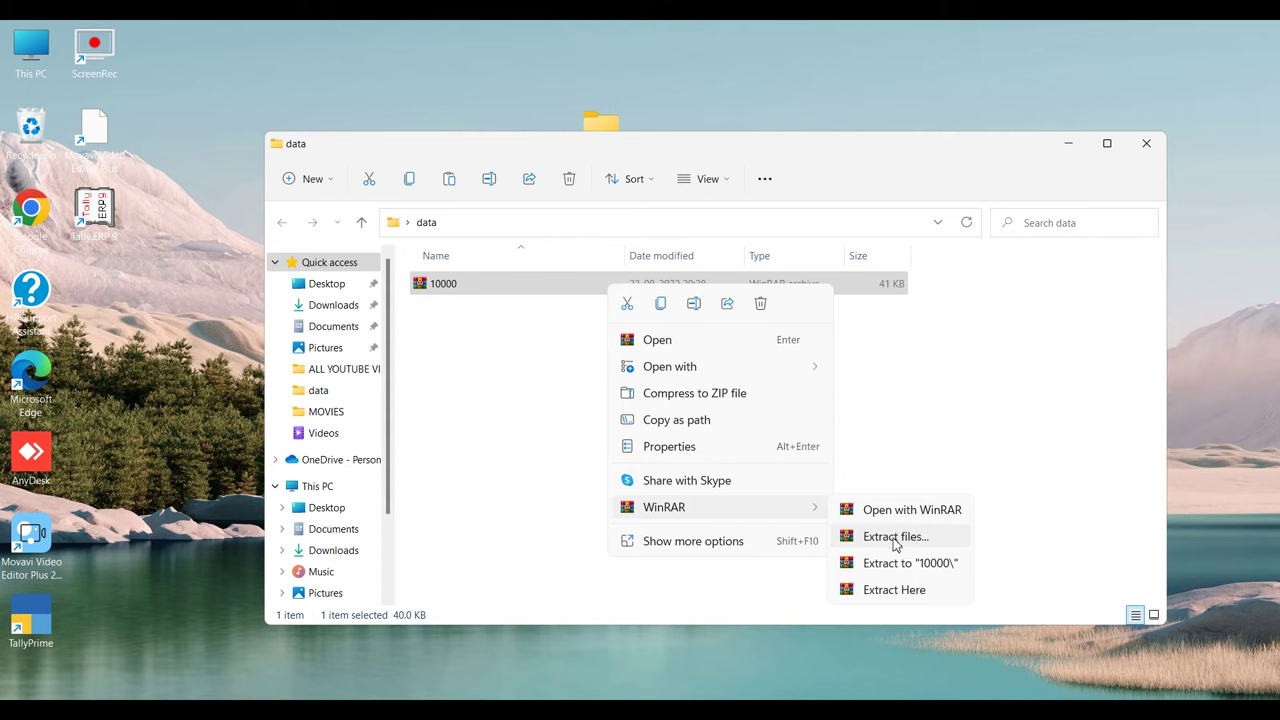
click(895, 538)
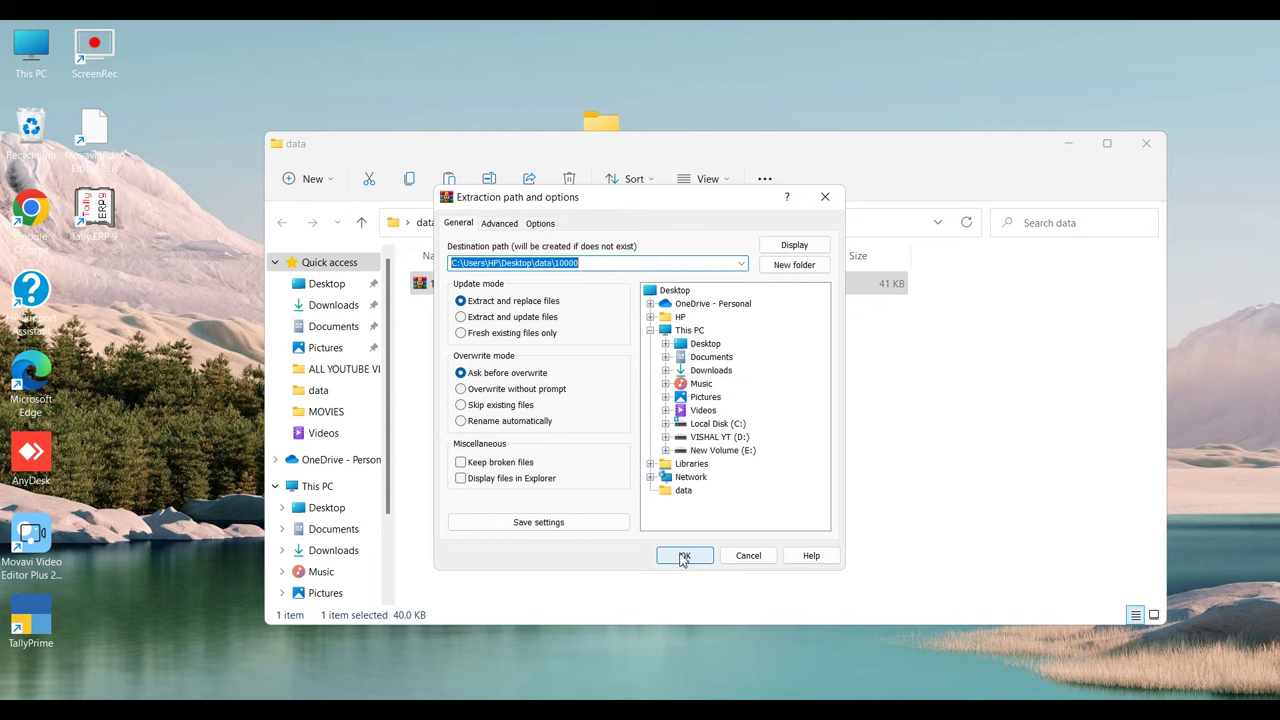
click(681, 564)
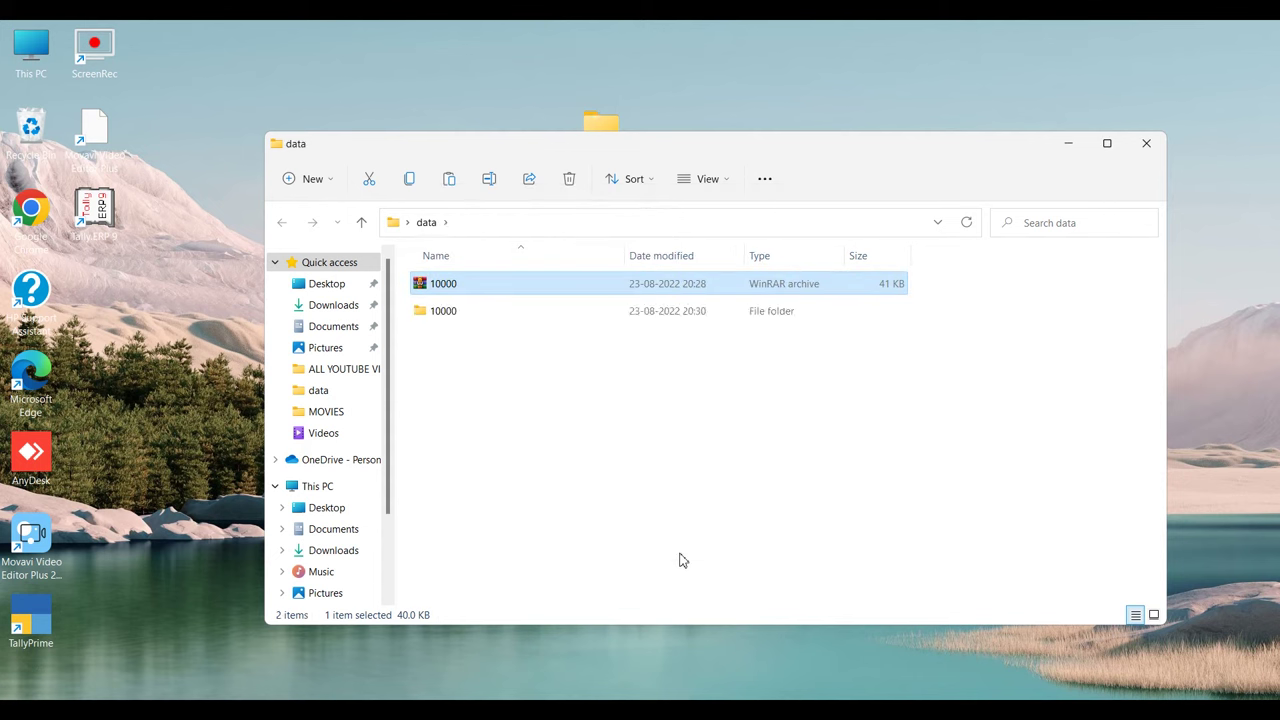
- Copy the full path of the data folder that holds the extracted 10000 folder
click(469, 319)
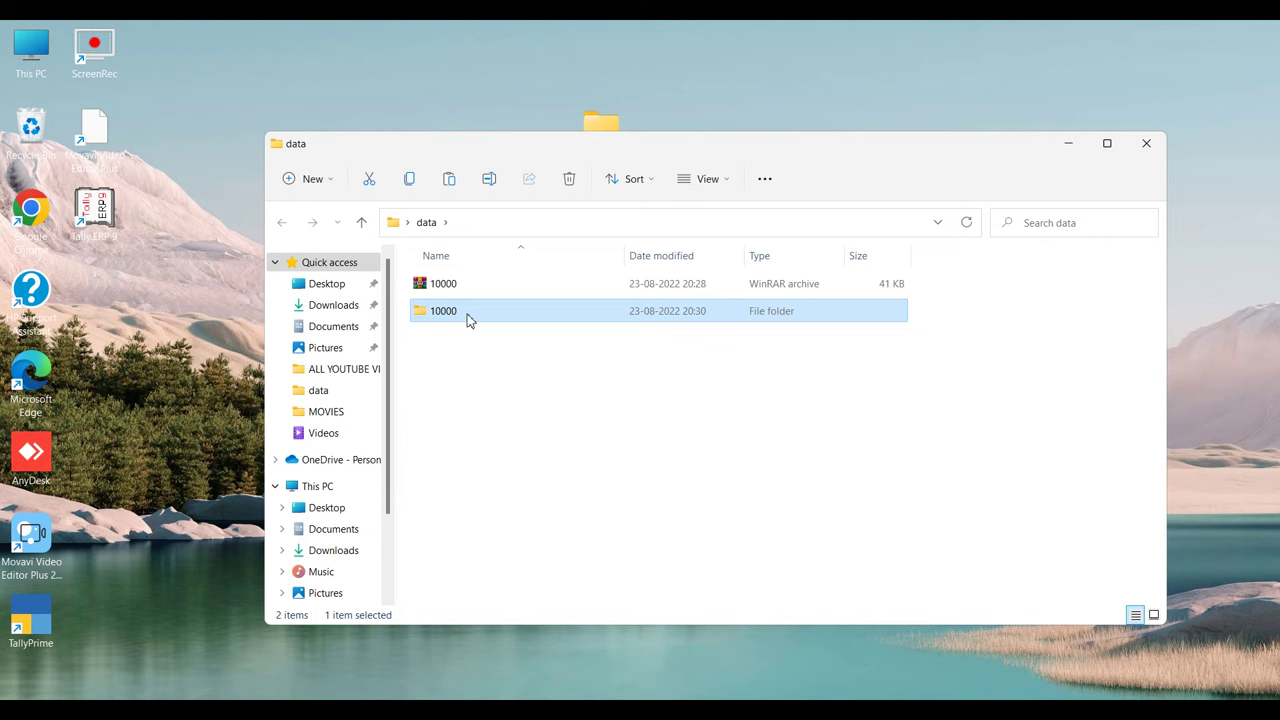
click(506, 218)
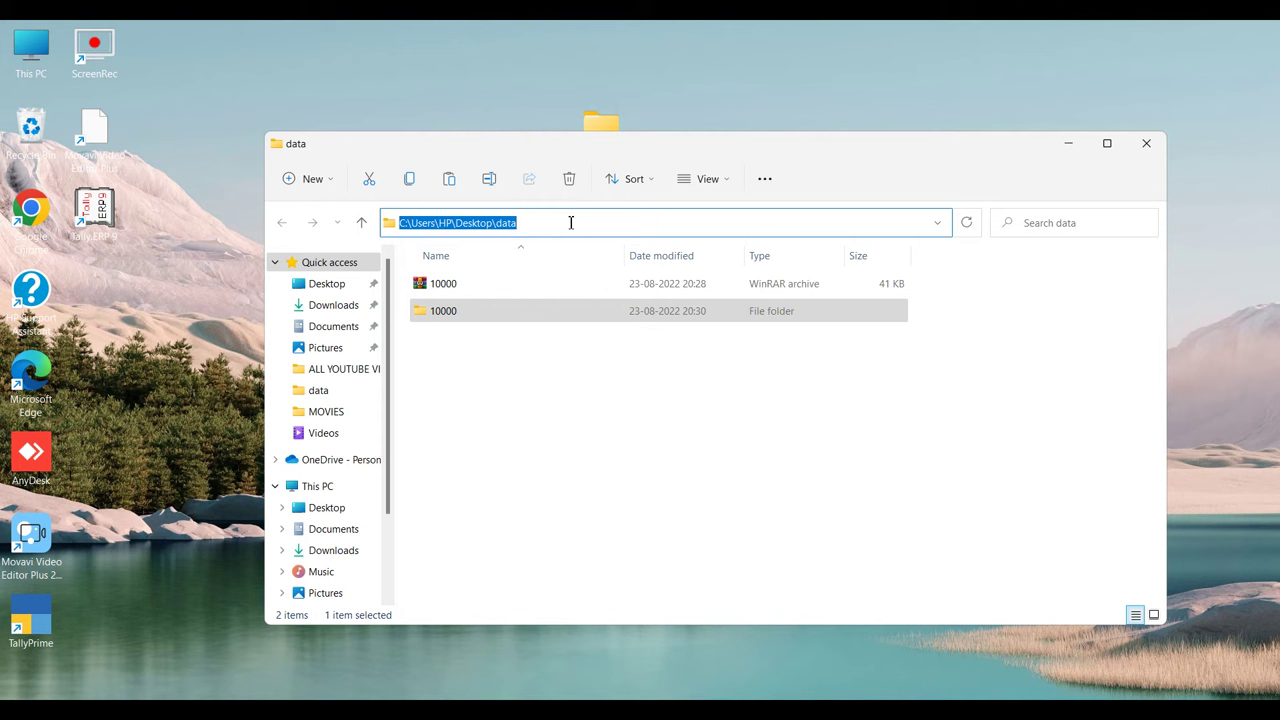
key(ctrl+c)
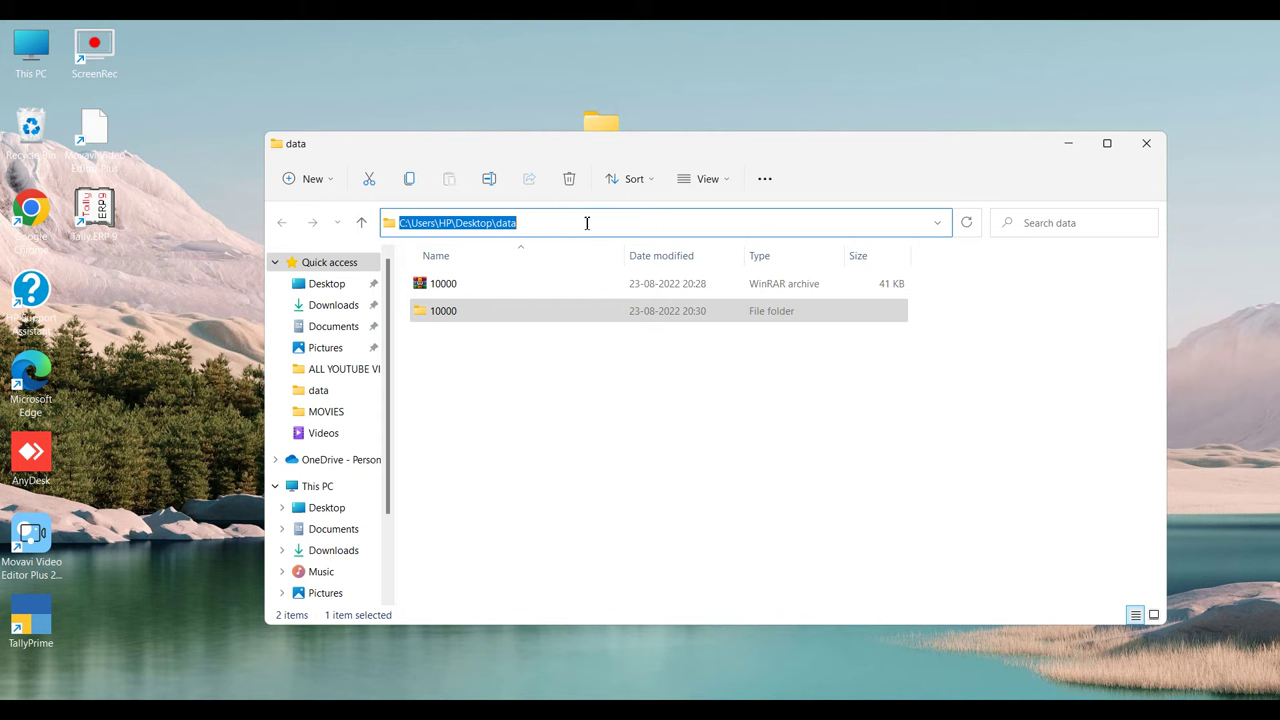
- Start TallyPrime from the desktop and choose Specify Path for the company to load
click(35, 617)
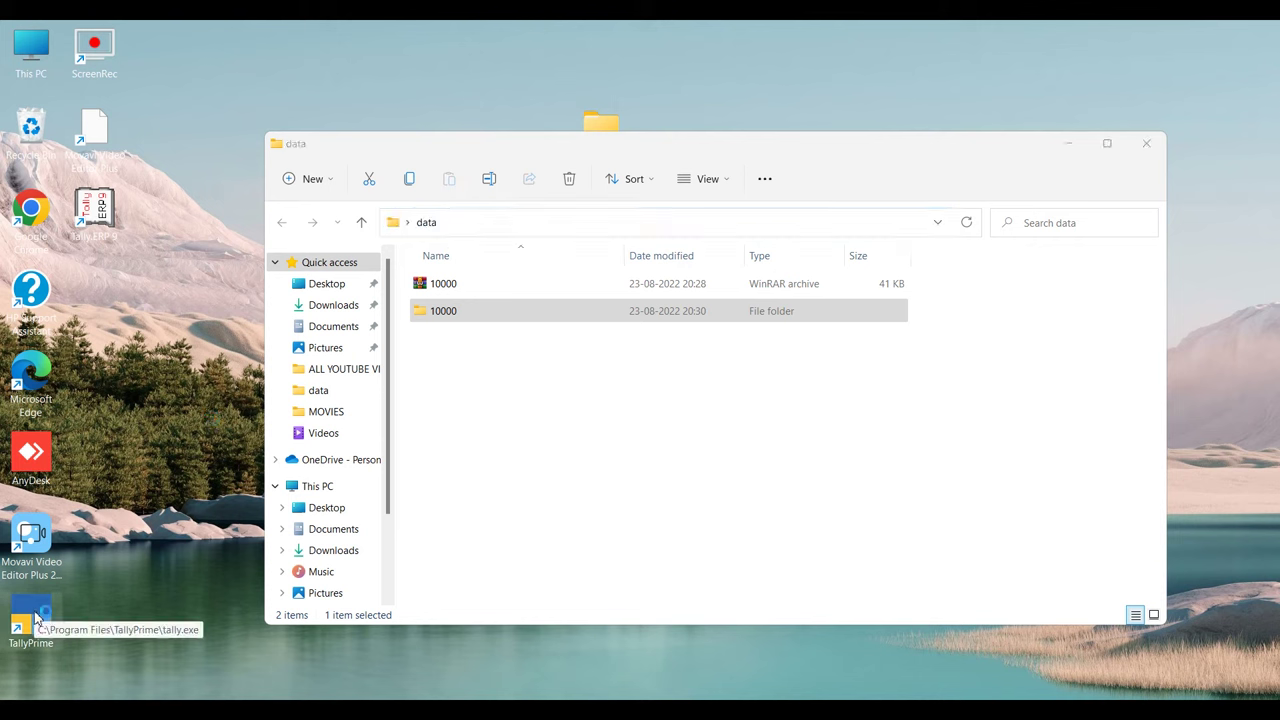
double_click(35, 617)
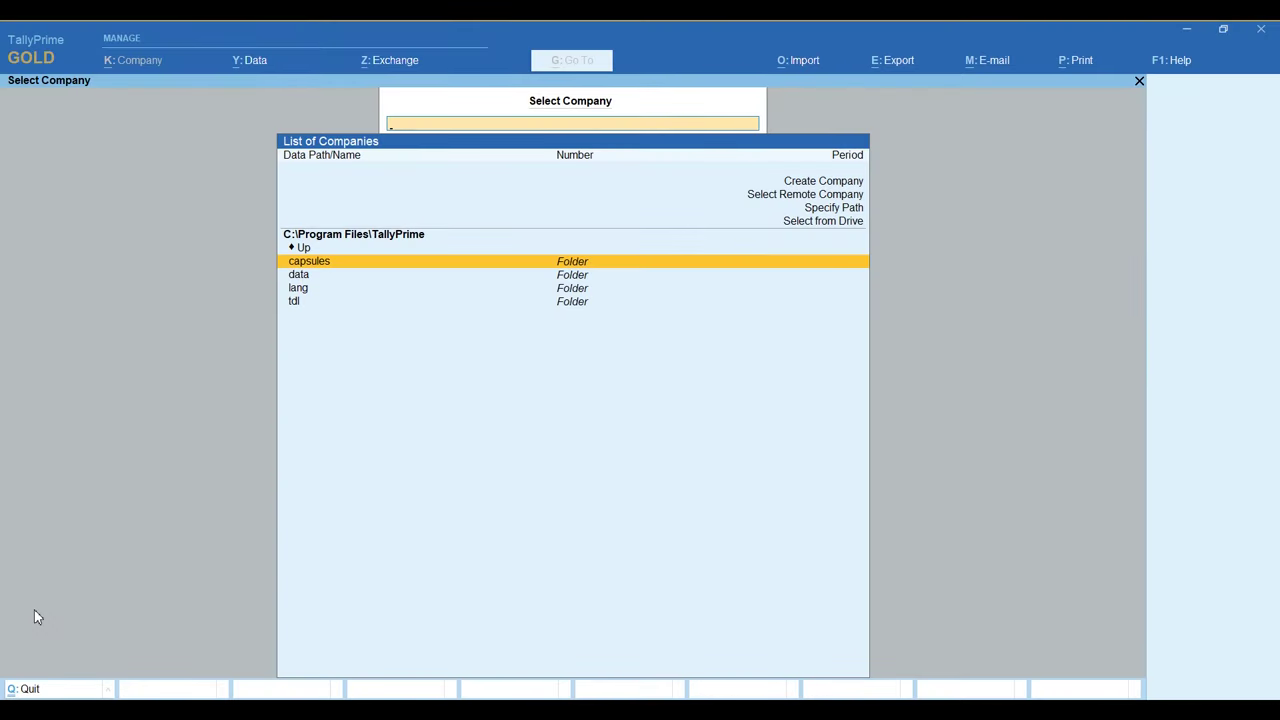
key(Up)
key(Up)
key(Up)
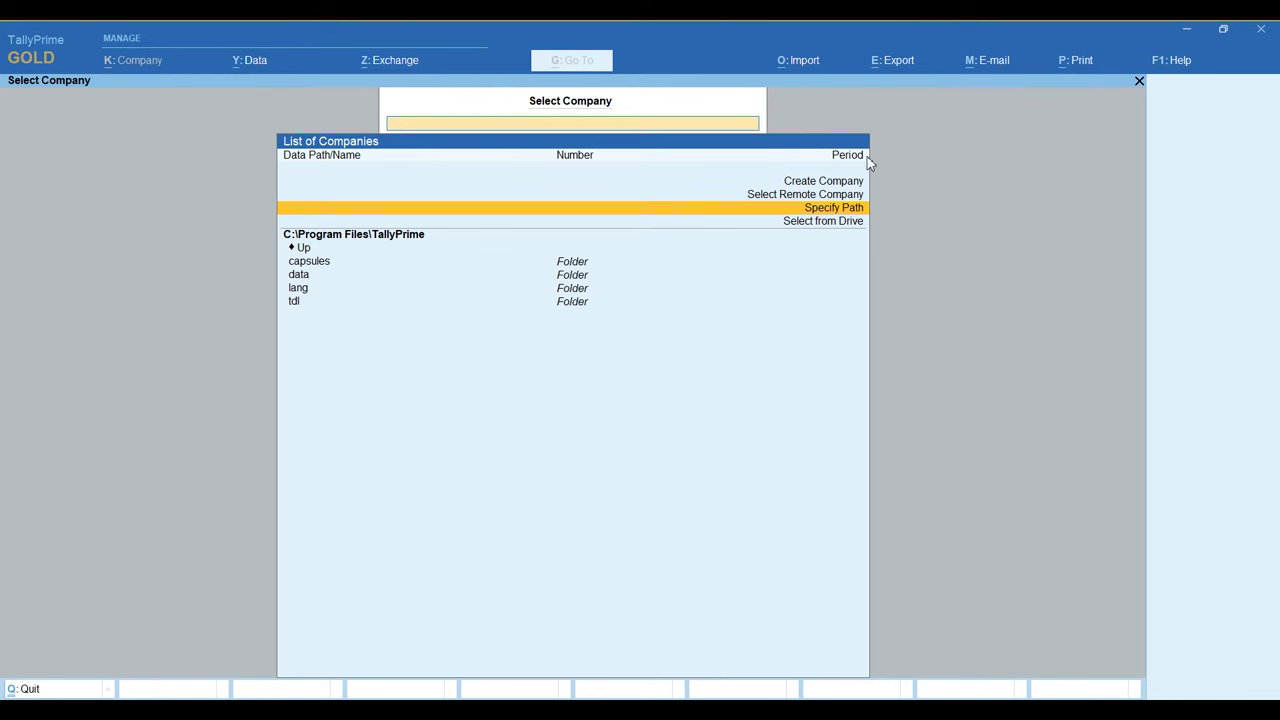
click(816, 210)
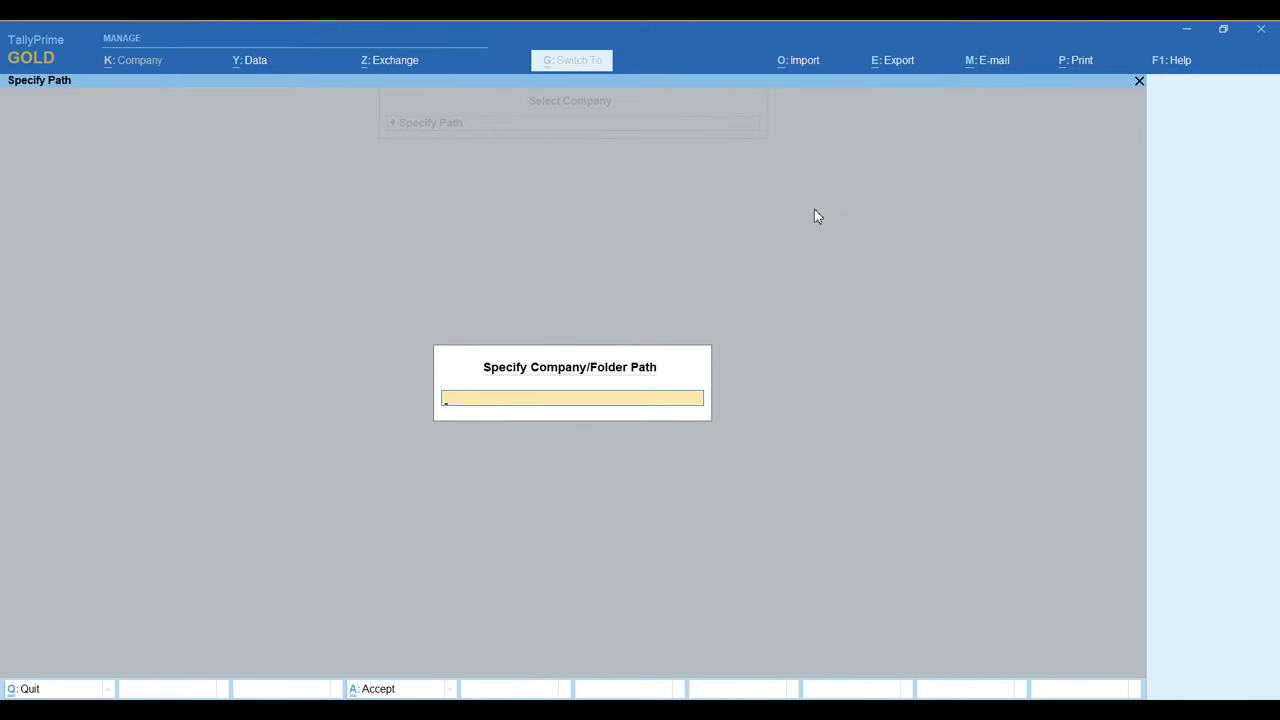
- Set the company path to C:\Users\HP\Desktop\data and load LOGICAL GUPTAJI from the 10000 folder
key(ctrl+v)
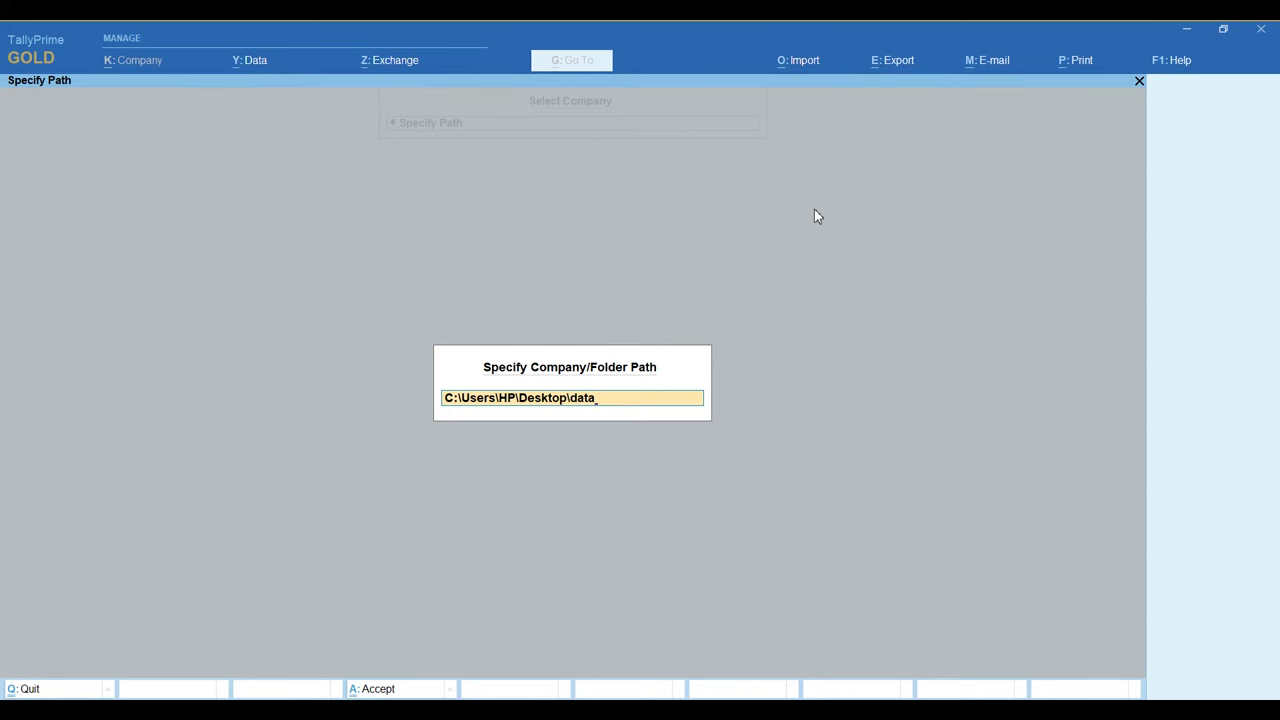
key(Return)
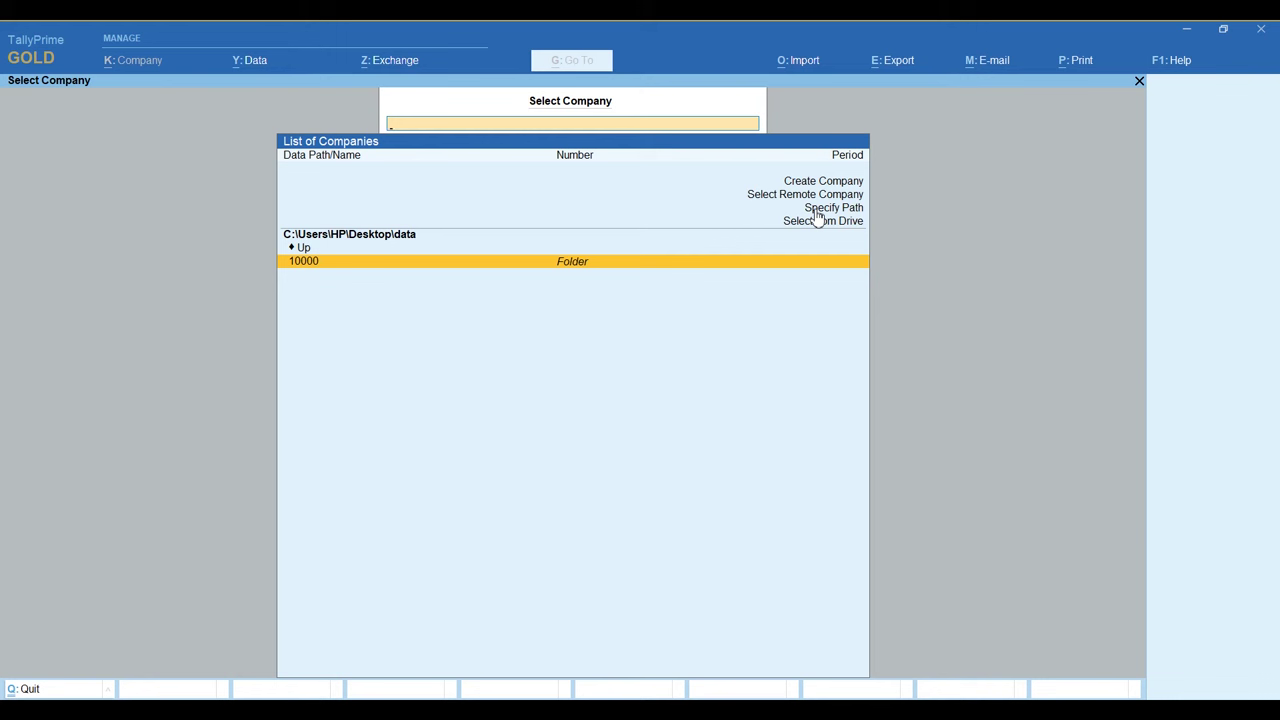
key(Return)
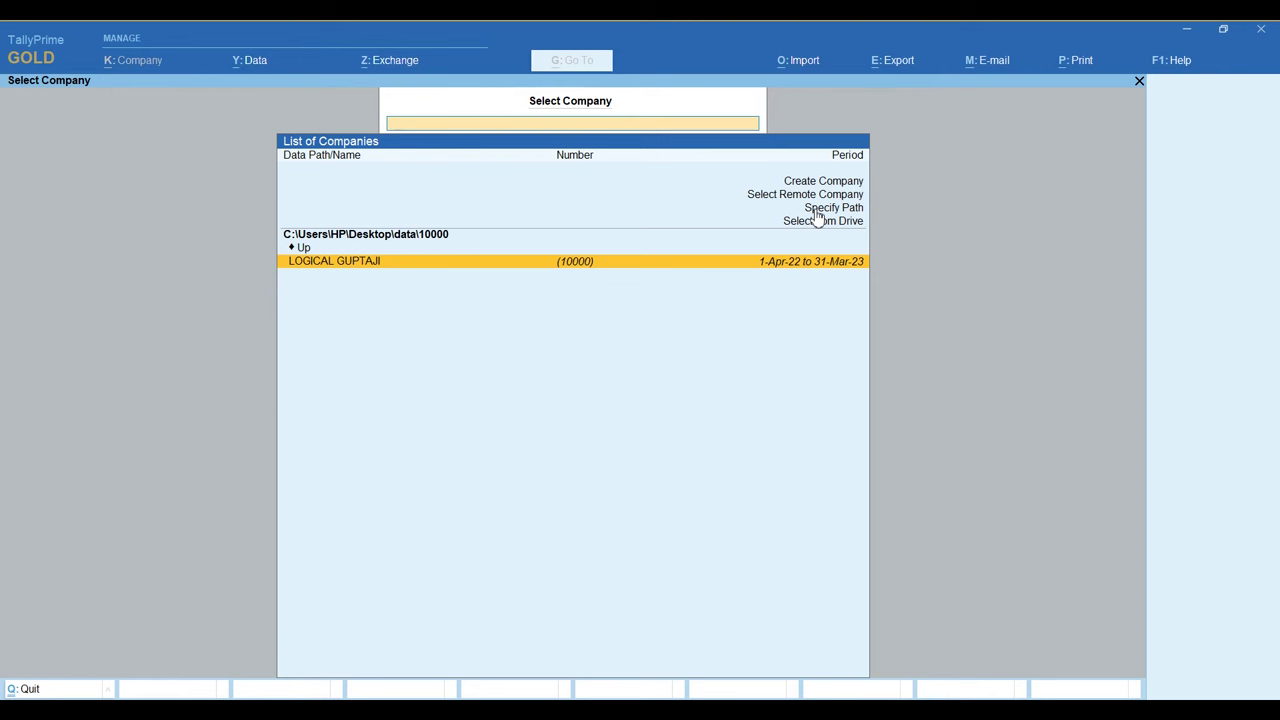
key(Return)
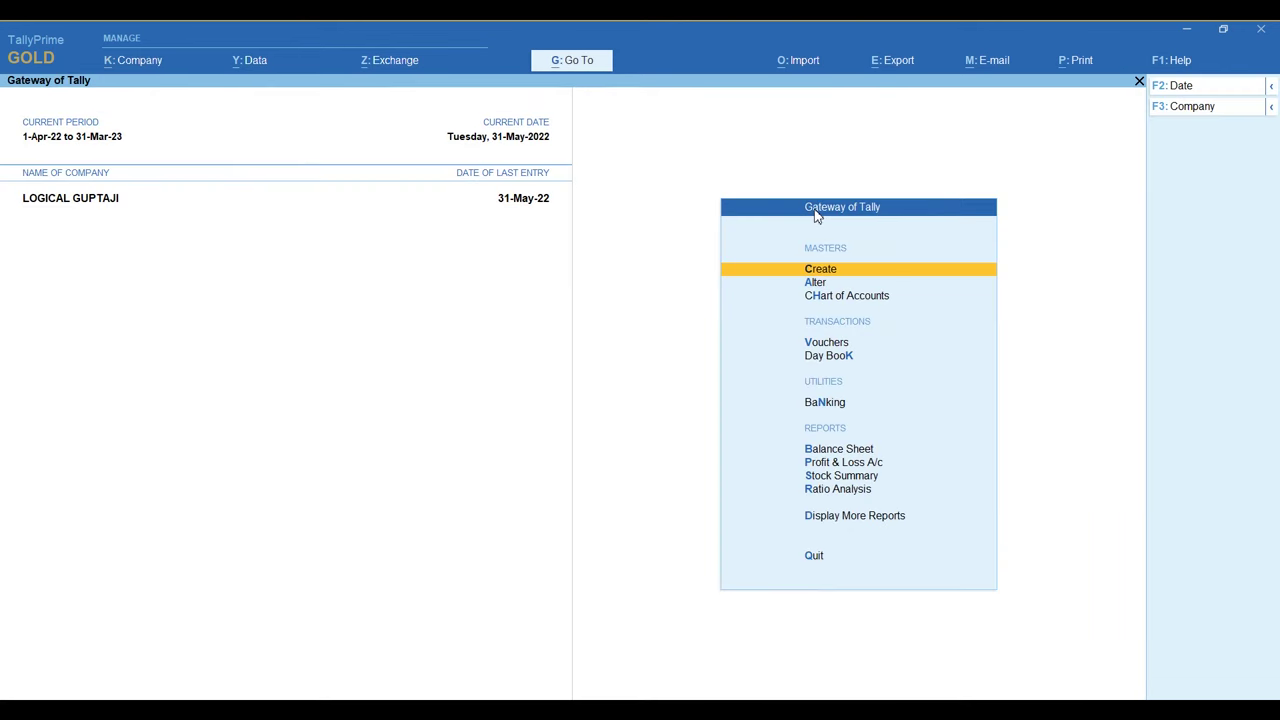
- Examine the May sales vouchers in the Sales Register of the loaded company
key(d)
key(a)
key(s)
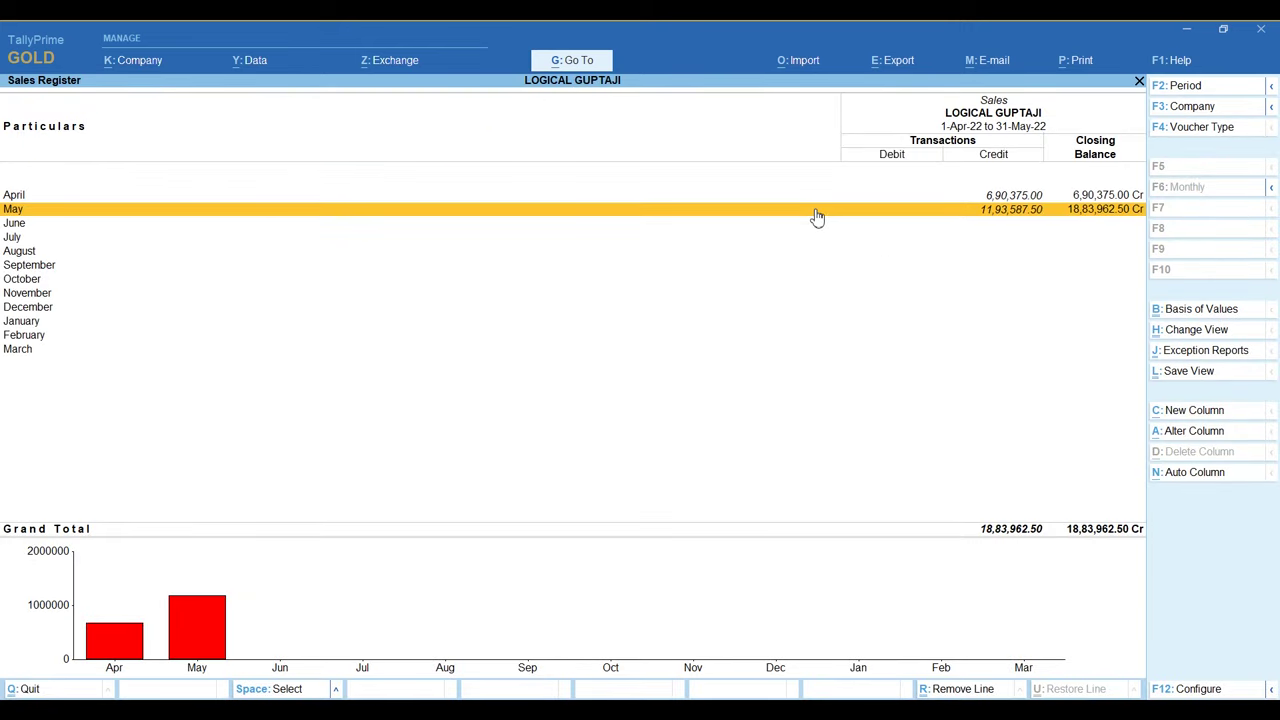
click(817, 217)
- Leave the sales reports, return to the Gateway of Tally, and quit TallyPrime
key(Escape)
key(Escape)
key(Escape)
key(Escape)
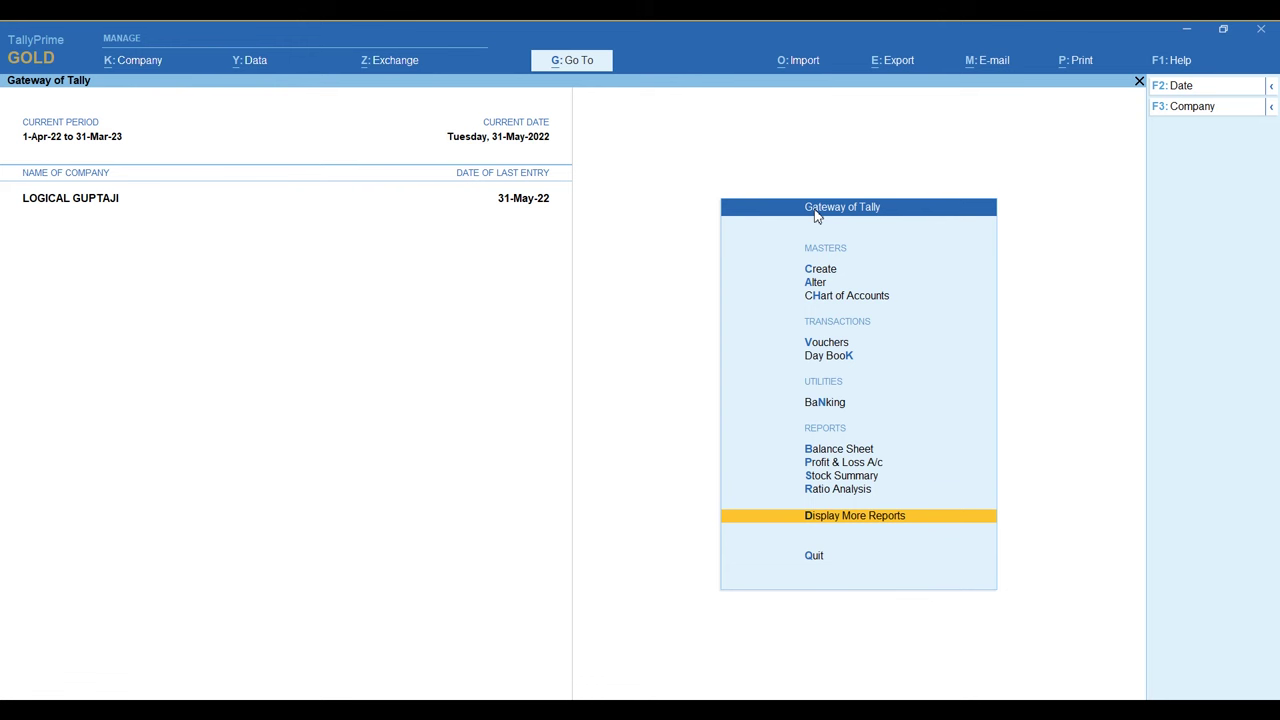
key(Escape)
key(Return)
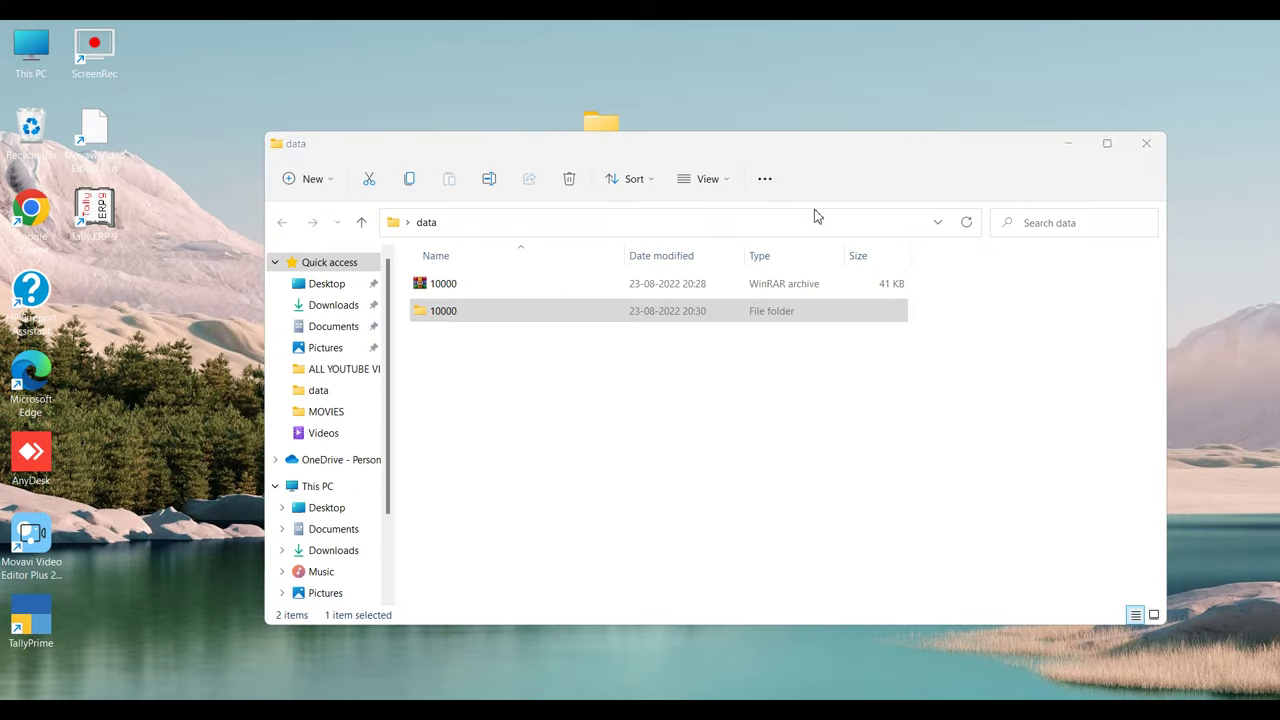
- Open the extracted 10000 folder directly with the desktop TallyPrime shortcut and load the company LOGICAL GUPTAJI
click(476, 317)
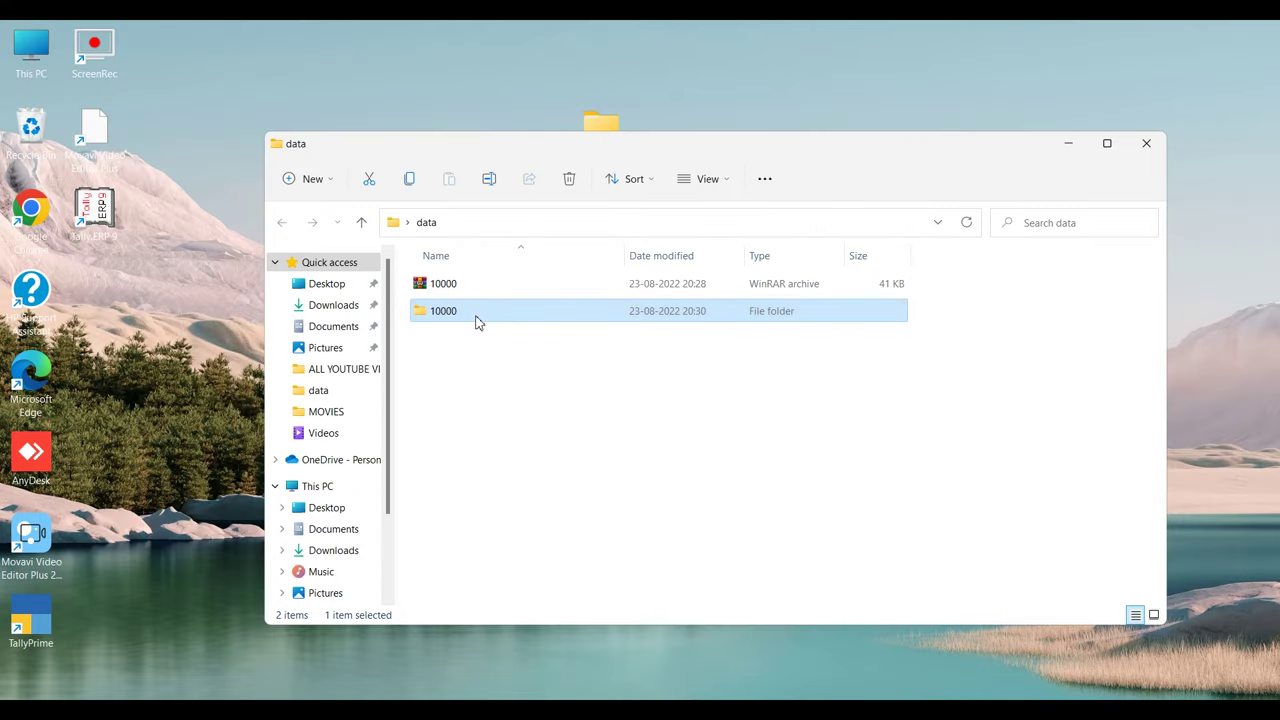
drag(476, 322, 26, 636)
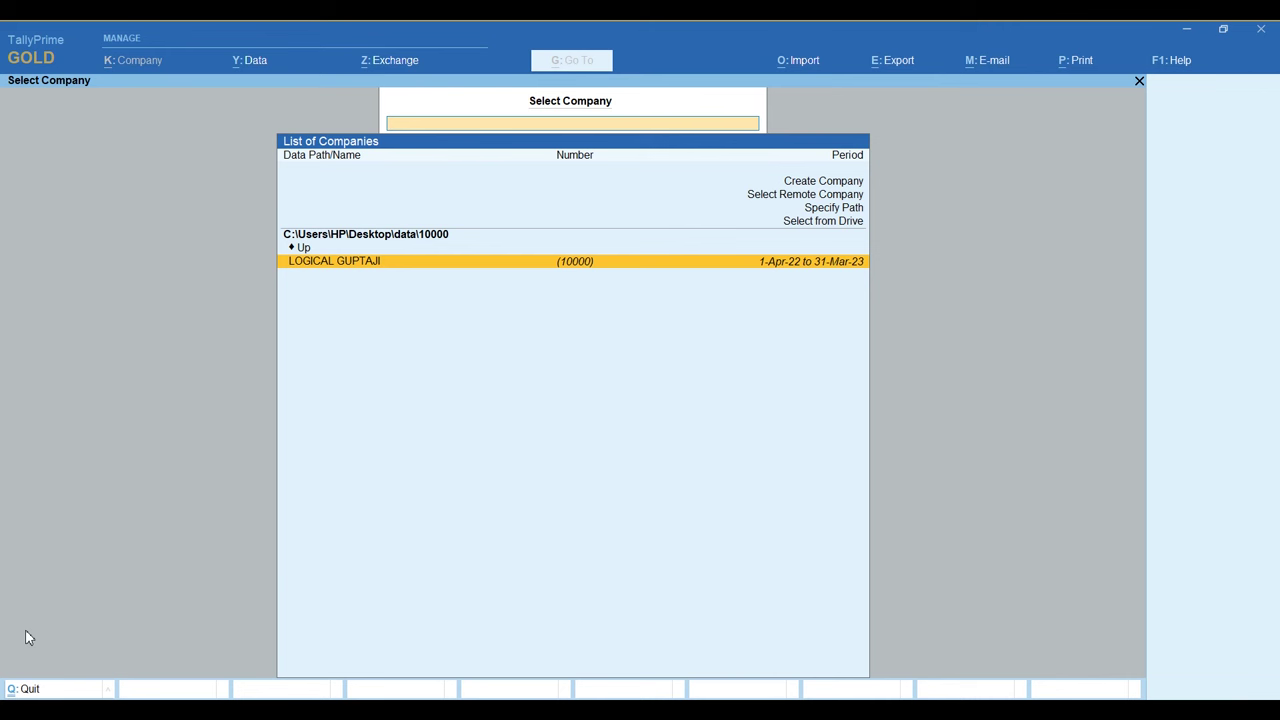
key(Return)
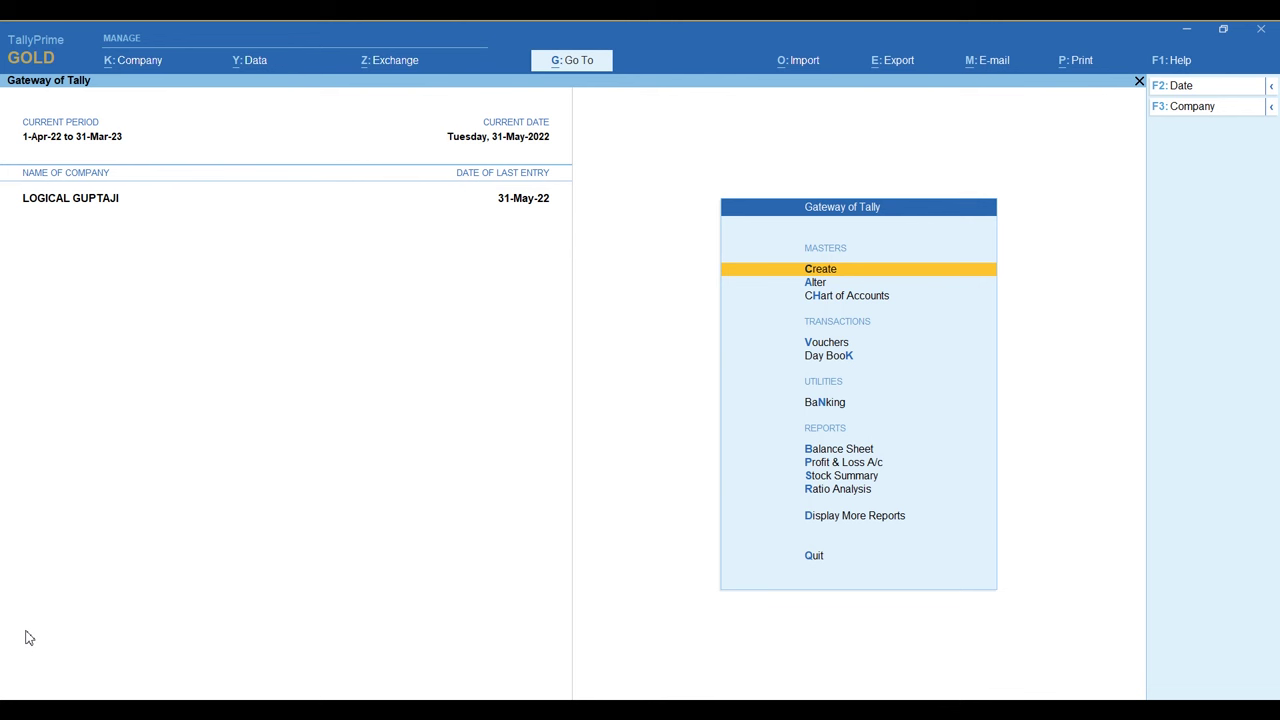
- Display the Sales Register and examine its list of sales vouchers for May
key(d)
key(a)
key(s)
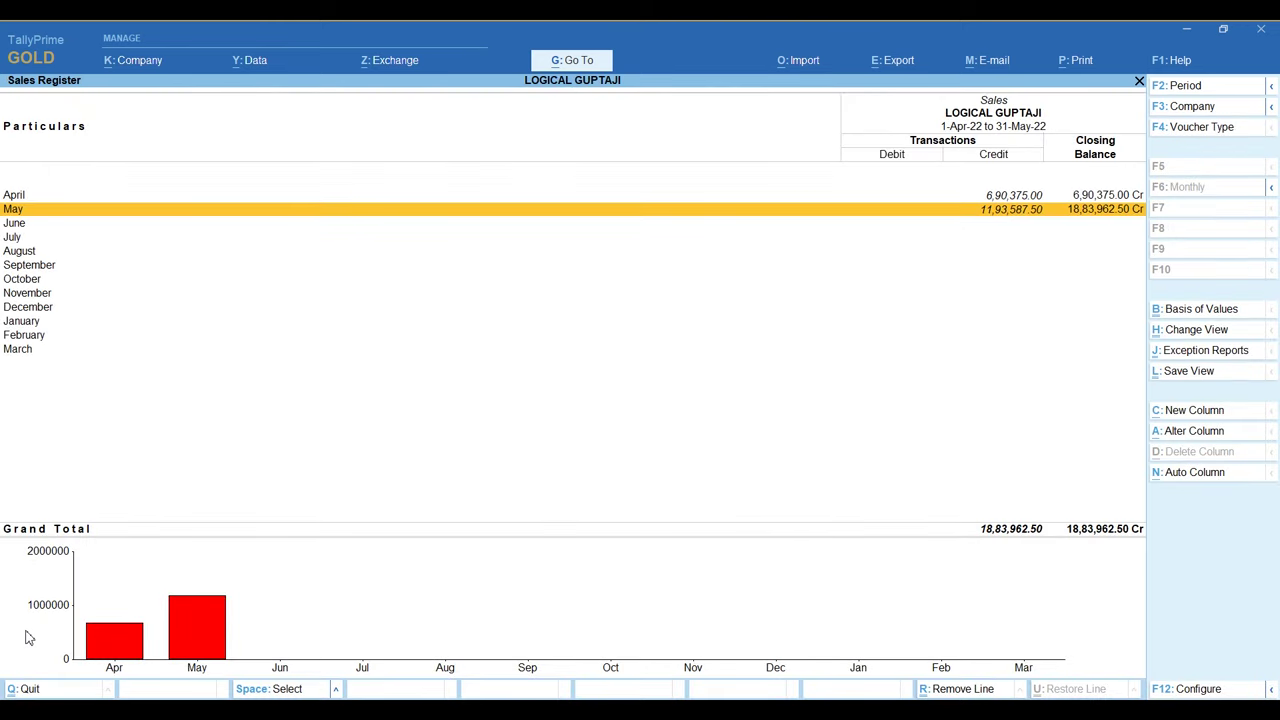
key(Return)
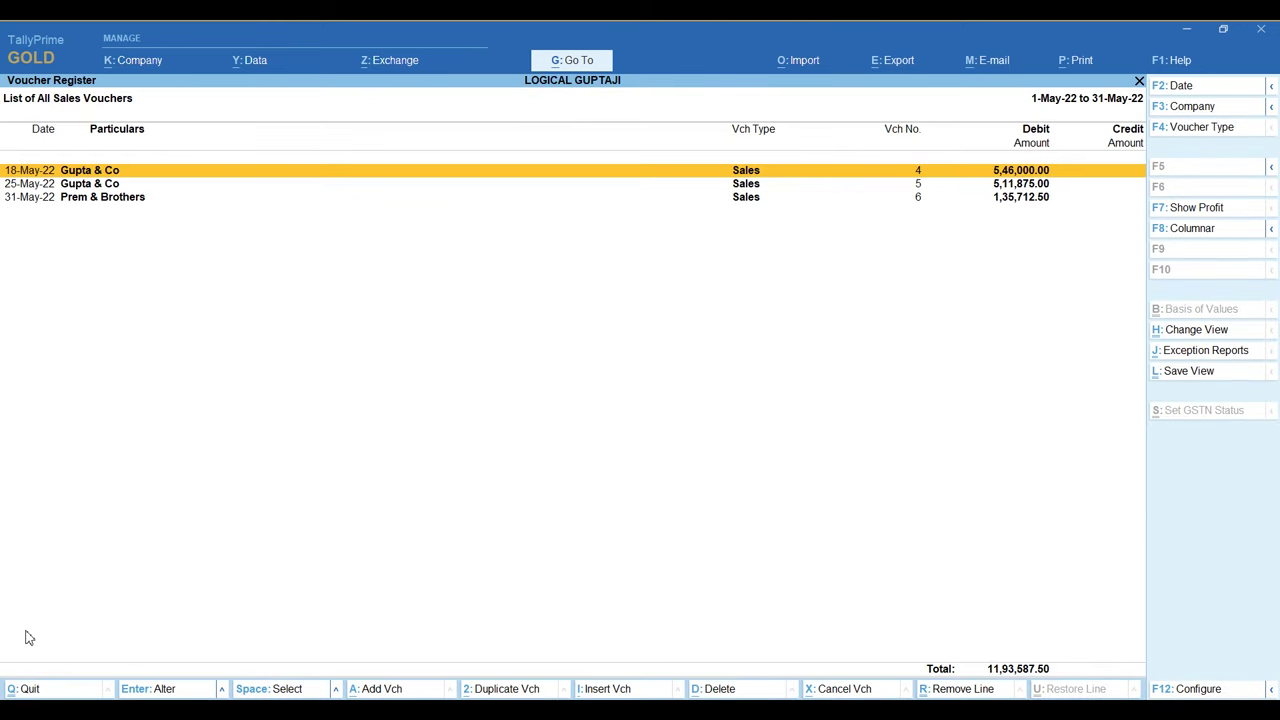